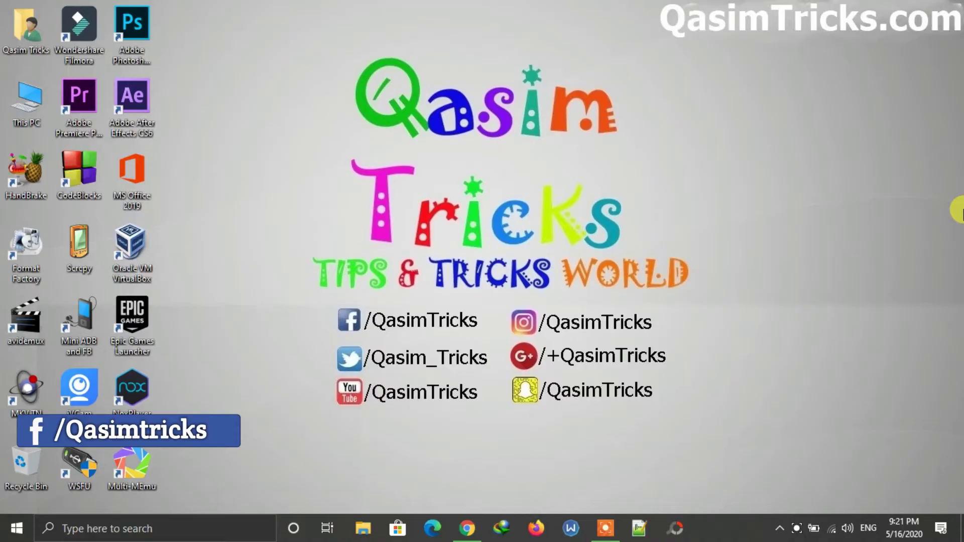
- Open the GTA V page from the Chrome banner, note it's region-unavailable, and return to the store
{"action": "left_click", "coordinate": [467, 528]}
{"action": "left_click", "coordinate": [622, 200]}
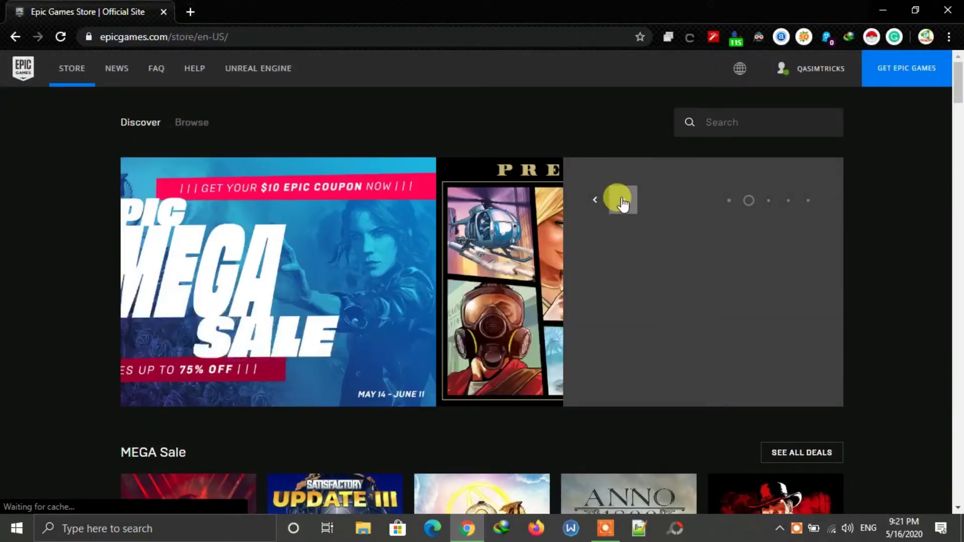
{"action": "left_click", "coordinate": [435, 271]}
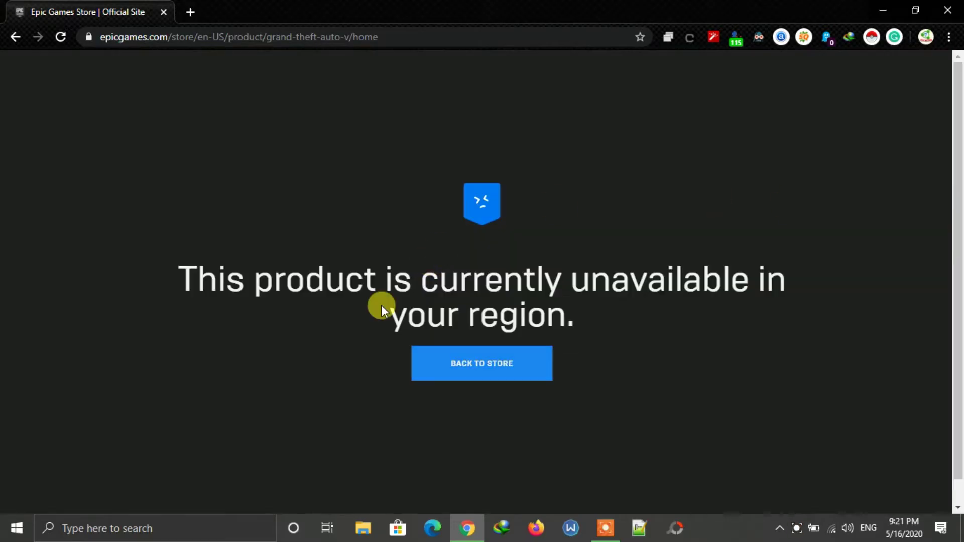
{"action": "left_click_drag", "start_coordinate": [183, 276], "coordinate": [605, 316]}
{"action": "left_click", "coordinate": [634, 335]}
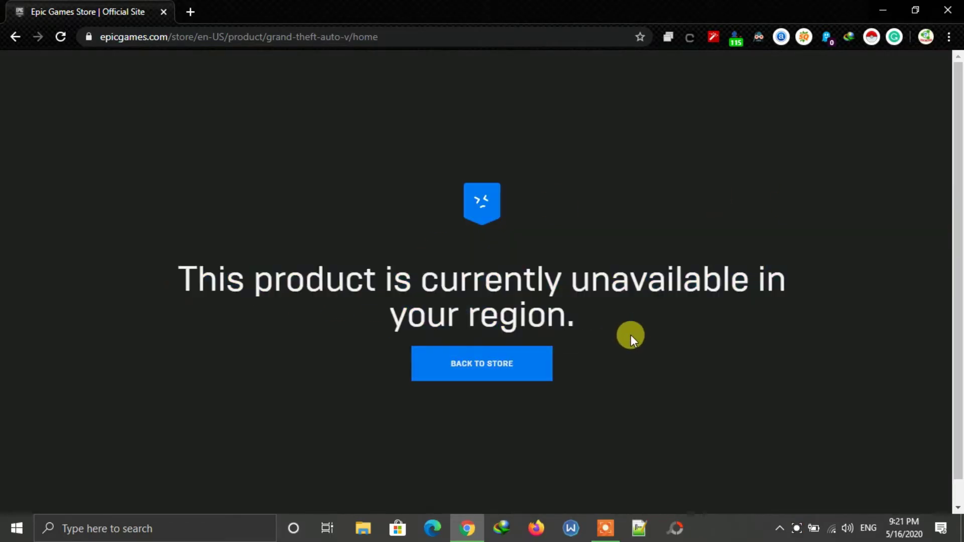
{"action": "left_click", "coordinate": [517, 374]}
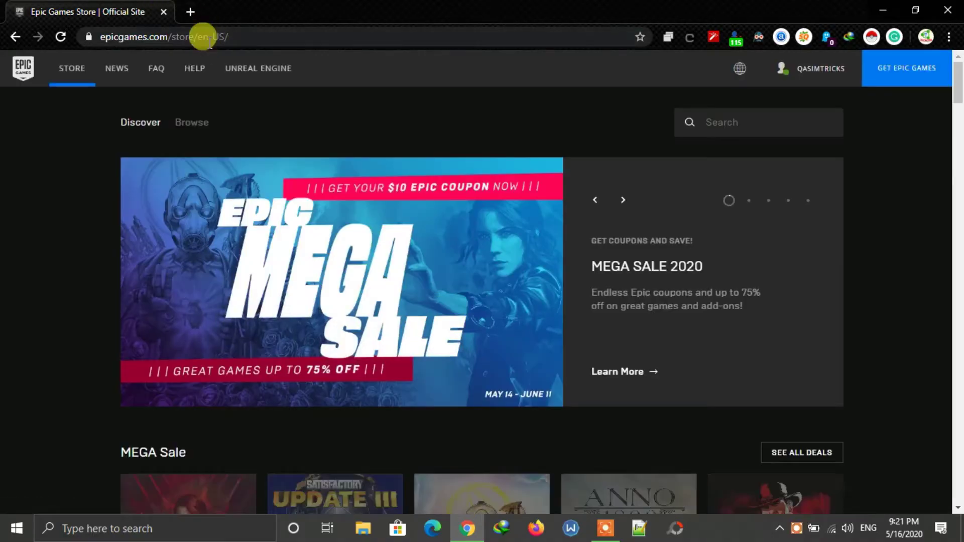
{"action": "left_click", "coordinate": [191, 11]}
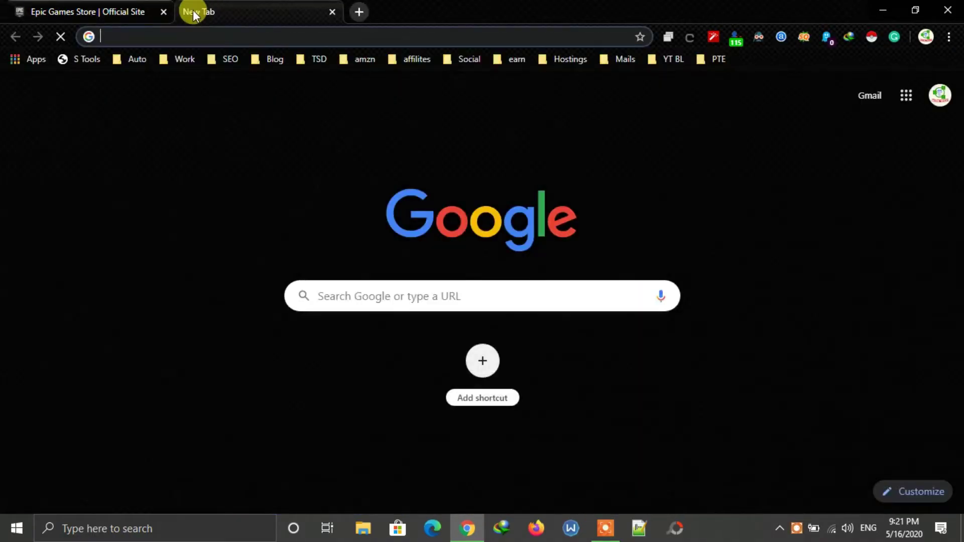
{"action": "type", "text": "hox vpn chrome"}
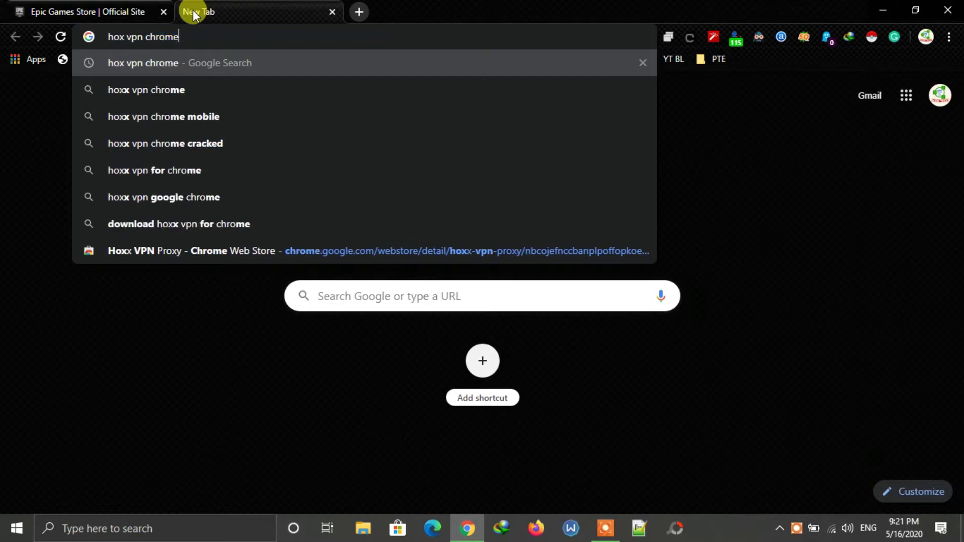
{"action": "key", "text": "Return"}
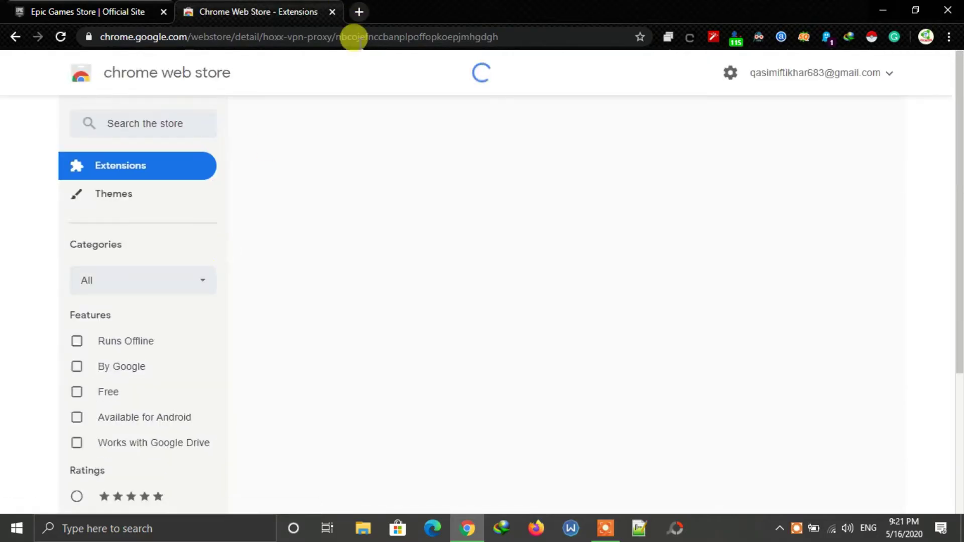
{"action": "left_click", "coordinate": [354, 37]}
{"action": "left_click", "coordinate": [492, 191]}
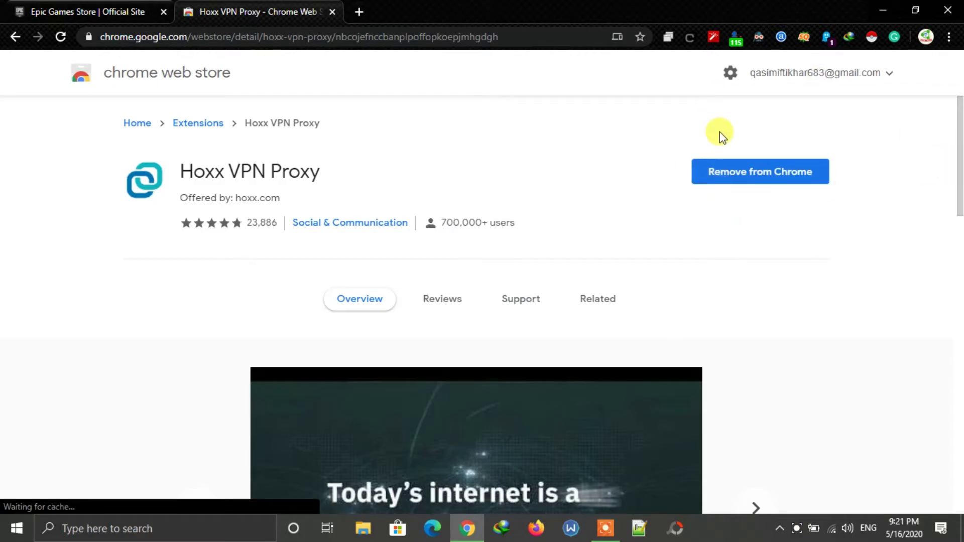
{"action": "left_click", "coordinate": [691, 40]}
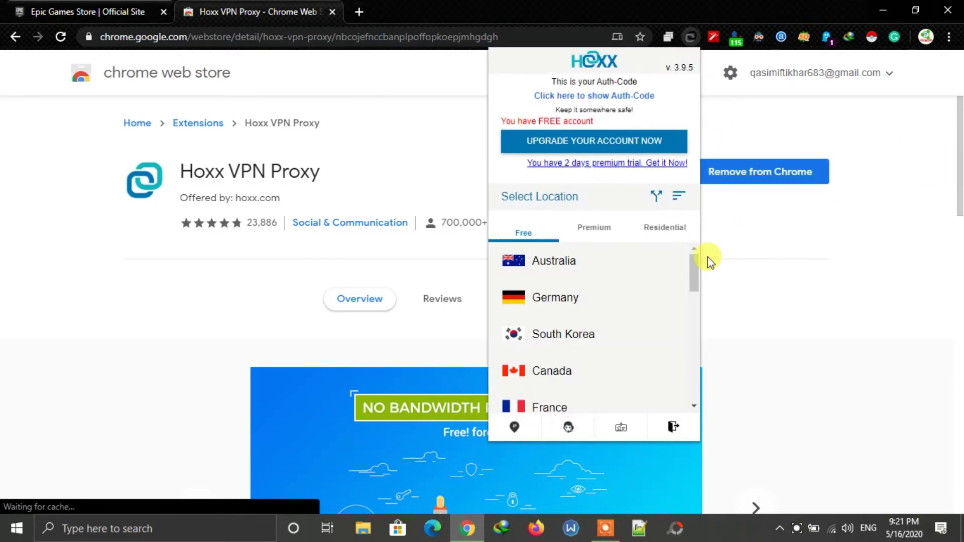
{"action": "left_click_drag", "start_coordinate": [692, 264], "coordinate": [758, 282]}
{"action": "left_click", "coordinate": [758, 281]}
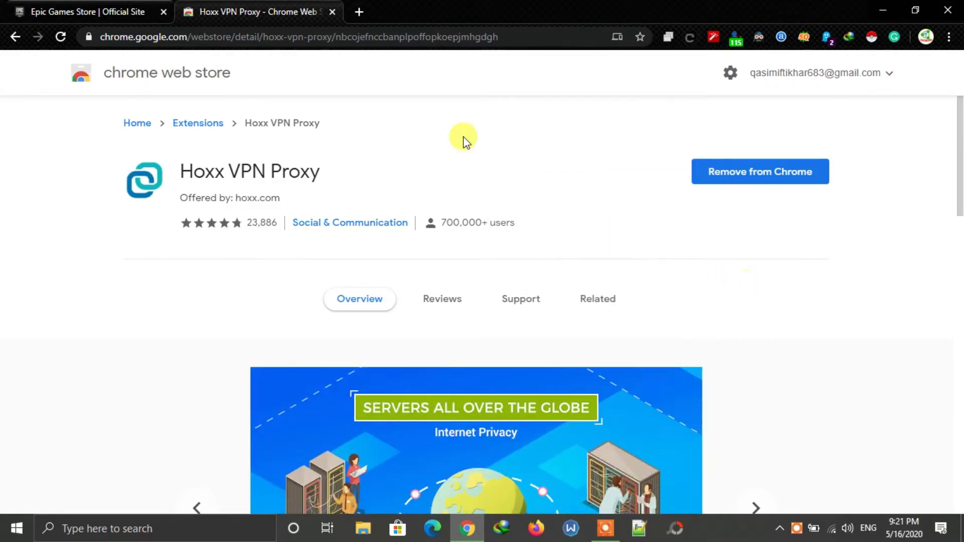
- Connect the Hoxx VPN to a free United States location
{"action": "left_click", "coordinate": [332, 12]}
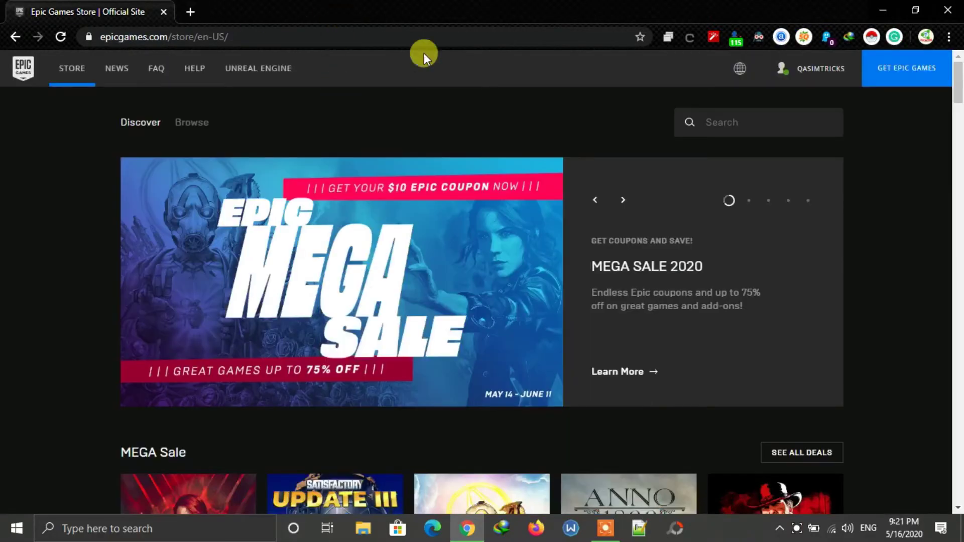
{"action": "left_click", "coordinate": [692, 40]}
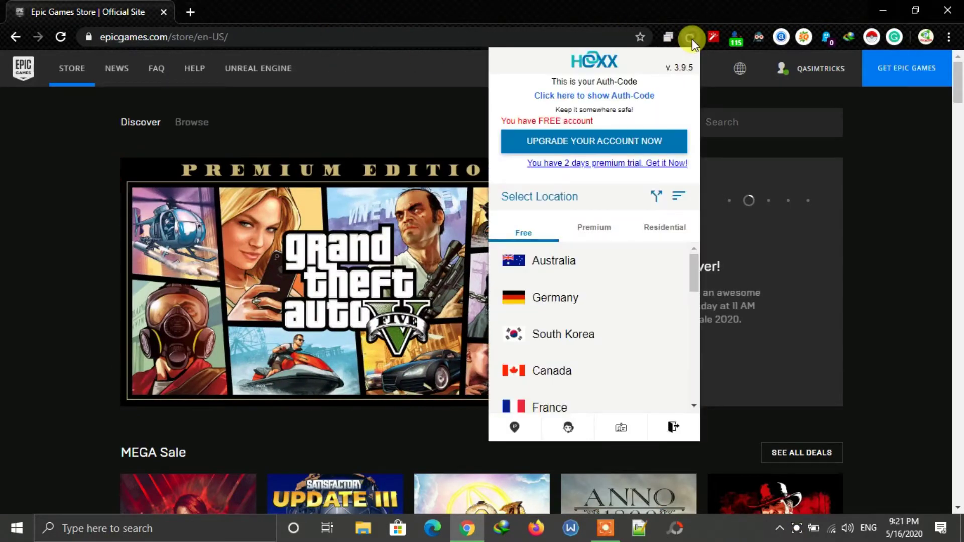
{"action": "left_click_drag", "start_coordinate": [698, 275], "coordinate": [702, 341]}
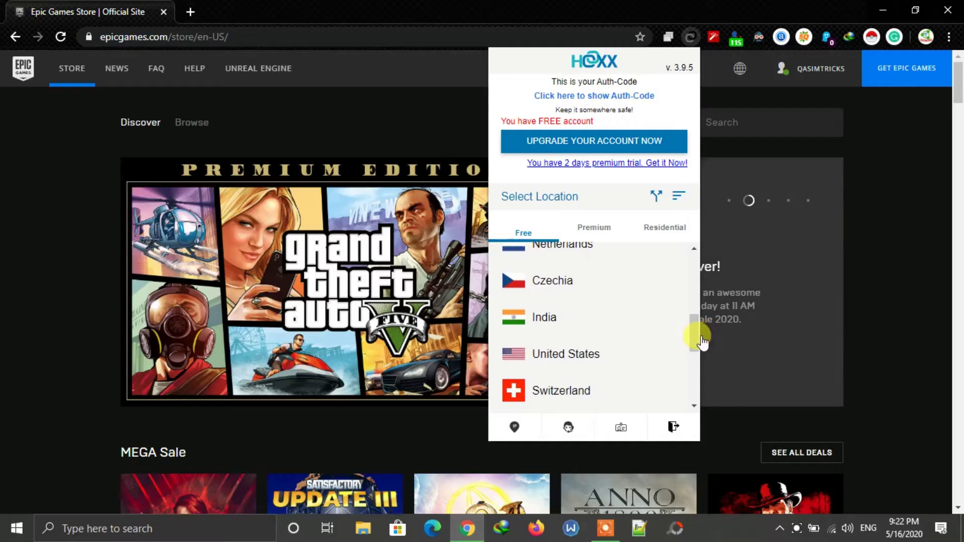
{"action": "left_click", "coordinate": [610, 354]}
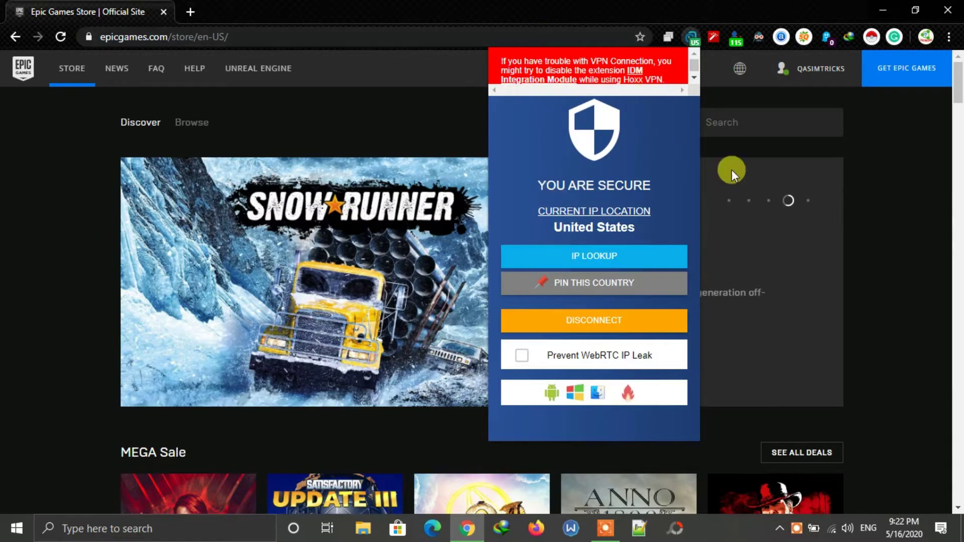
{"action": "left_click", "coordinate": [874, 145]}
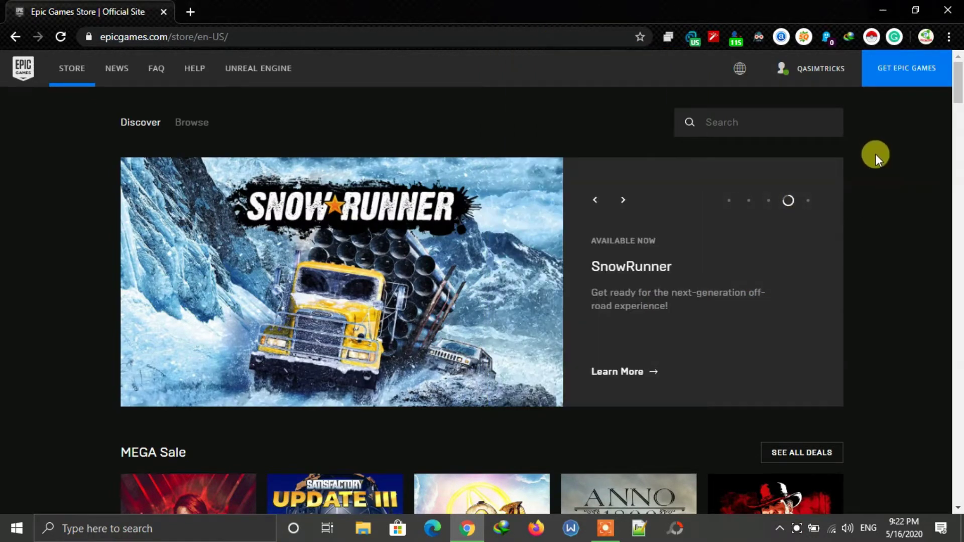
- Bring the GTA V slide back into the featured banner and reload the store page
{"action": "left_click", "coordinate": [626, 198]}
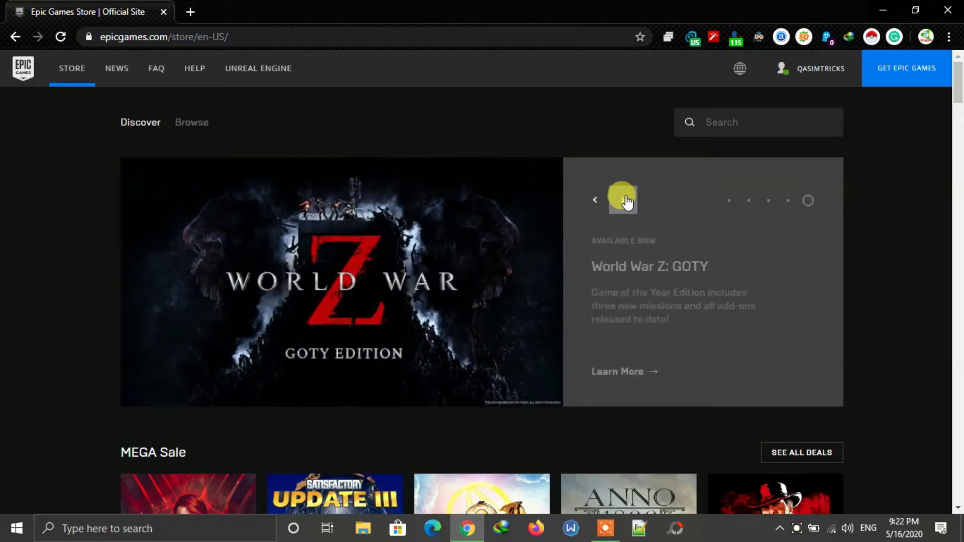
{"action": "left_click", "coordinate": [587, 200]}
{"action": "left_click", "coordinate": [589, 202]}
{"action": "left_click", "coordinate": [589, 202]}
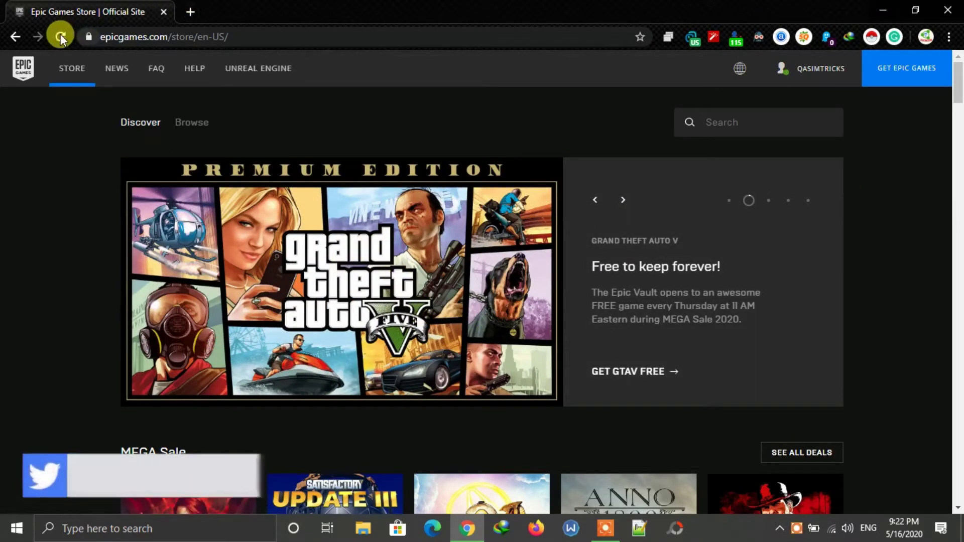
{"action": "left_click", "coordinate": [60, 36]}
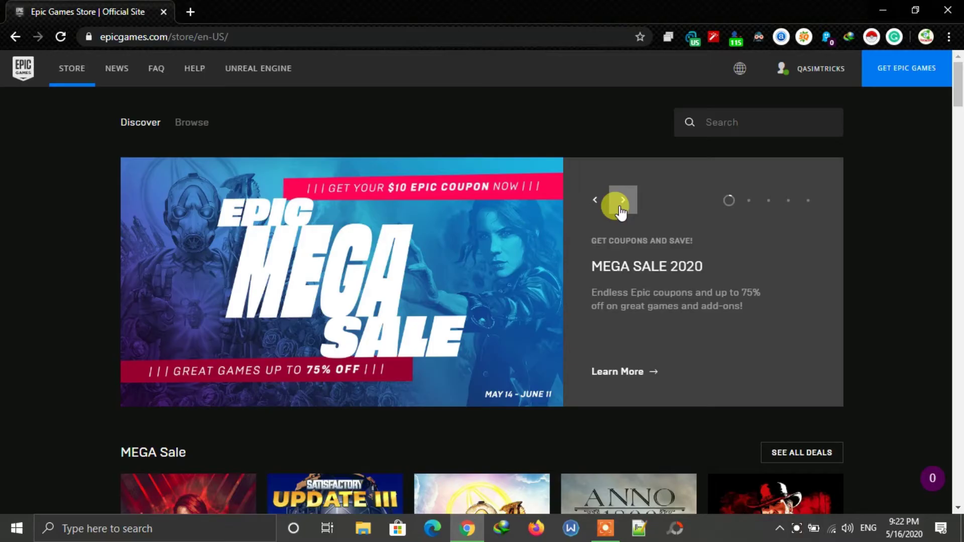
{"action": "left_click", "coordinate": [622, 201]}
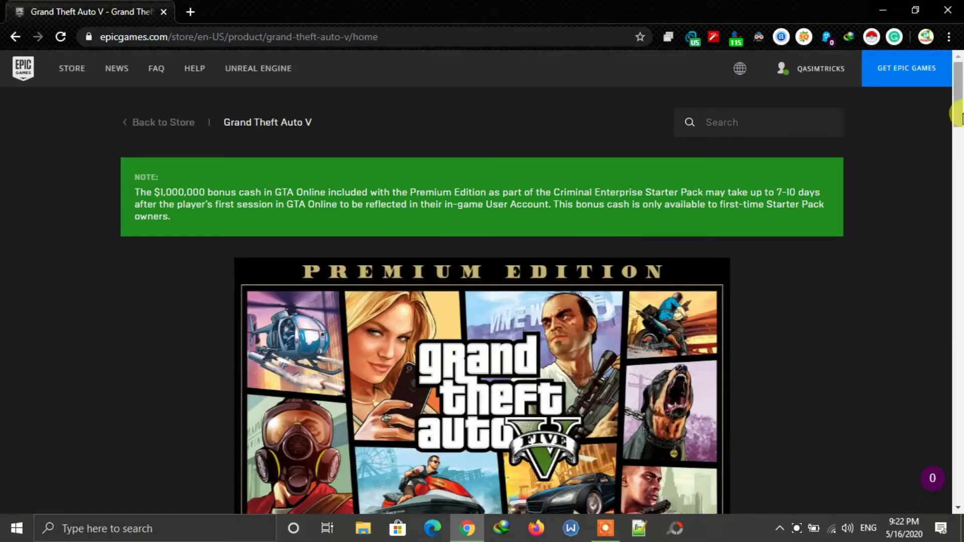
{"action": "left_click_drag", "start_coordinate": [958, 116], "coordinate": [956, 144]}
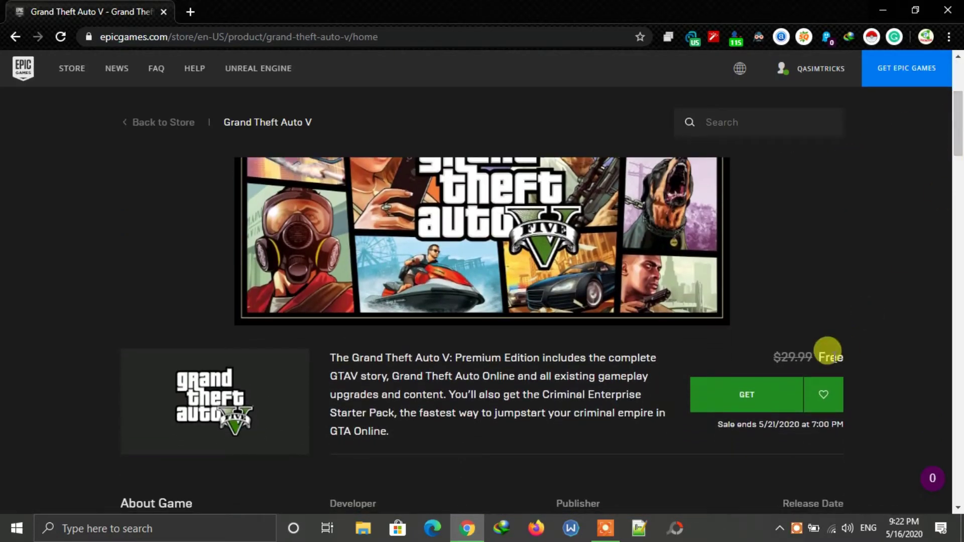
{"action": "left_click_drag", "start_coordinate": [816, 356], "coordinate": [871, 358]}
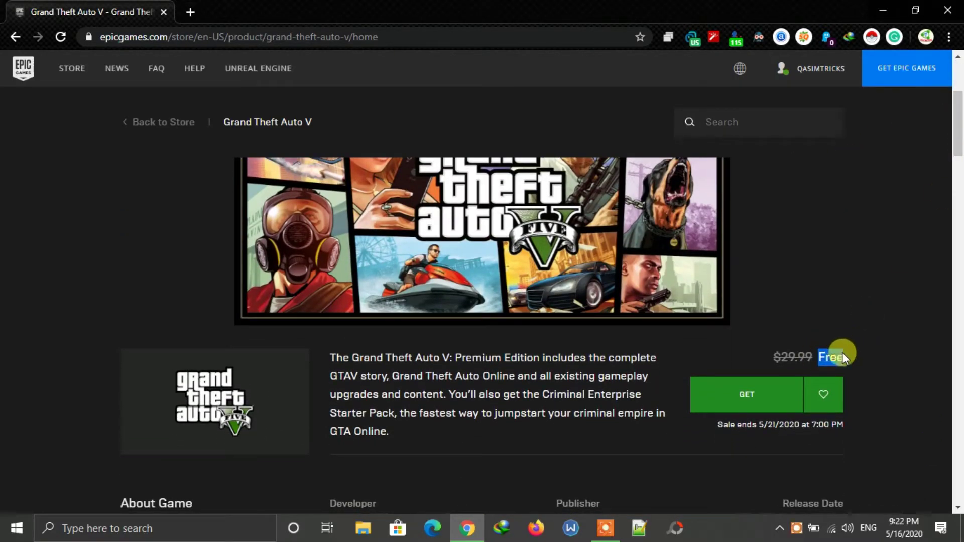
{"action": "left_click", "coordinate": [738, 394]}
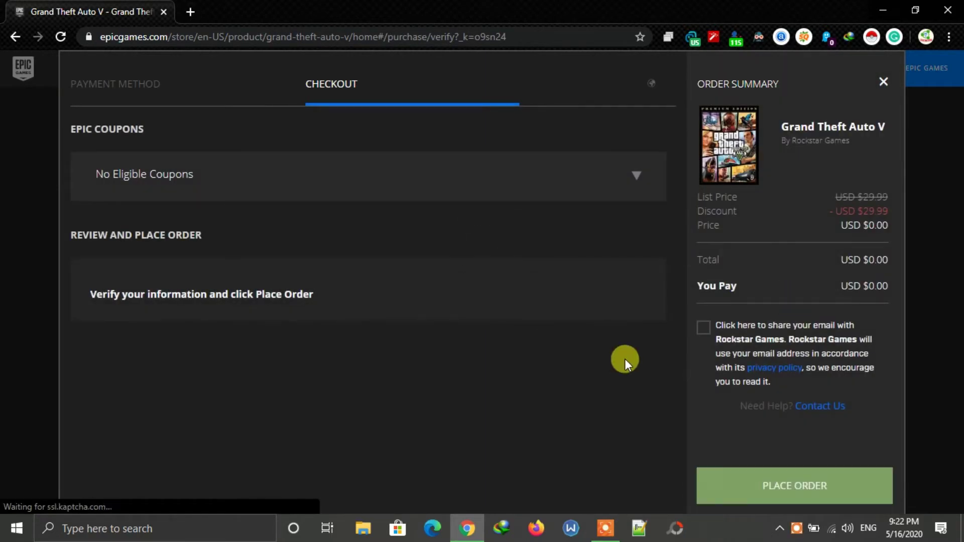
{"action": "left_click", "coordinate": [745, 481]}
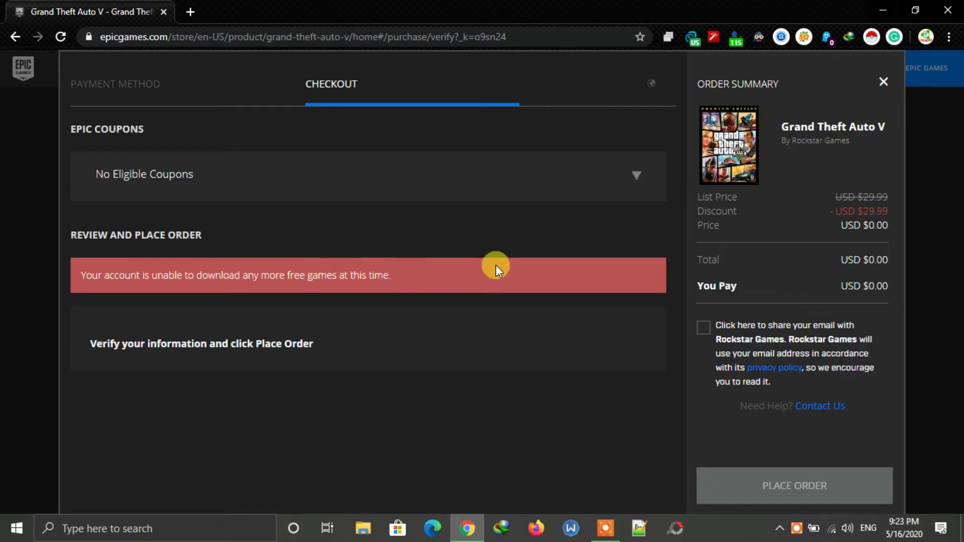
{"action": "left_click", "coordinate": [651, 83]}
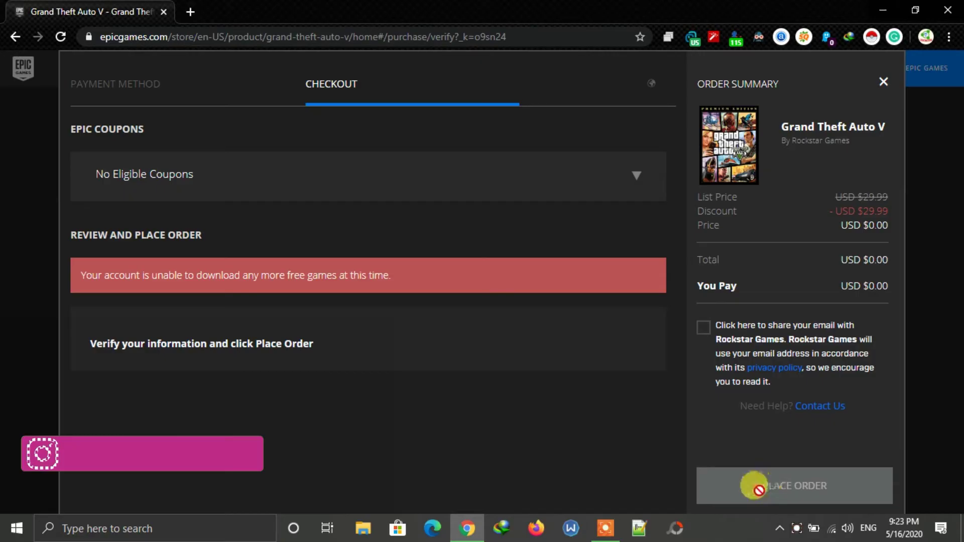
{"action": "left_click", "coordinate": [885, 77]}
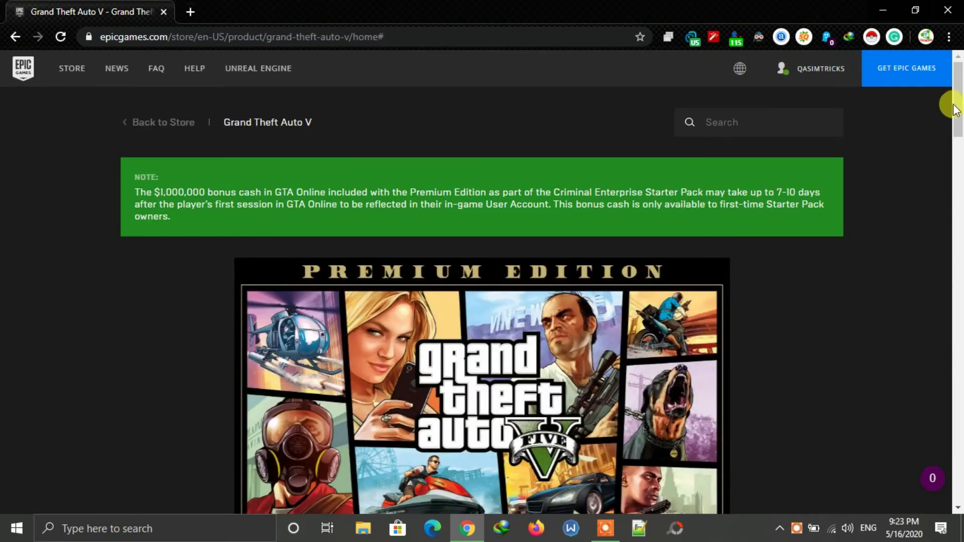
- Start the free GTA V checkout, disconnect the Hoxx VPN, and place the order
{"action": "scroll", "coordinate": [775, 288], "scroll_direction": "down", "scroll_amount": 5}
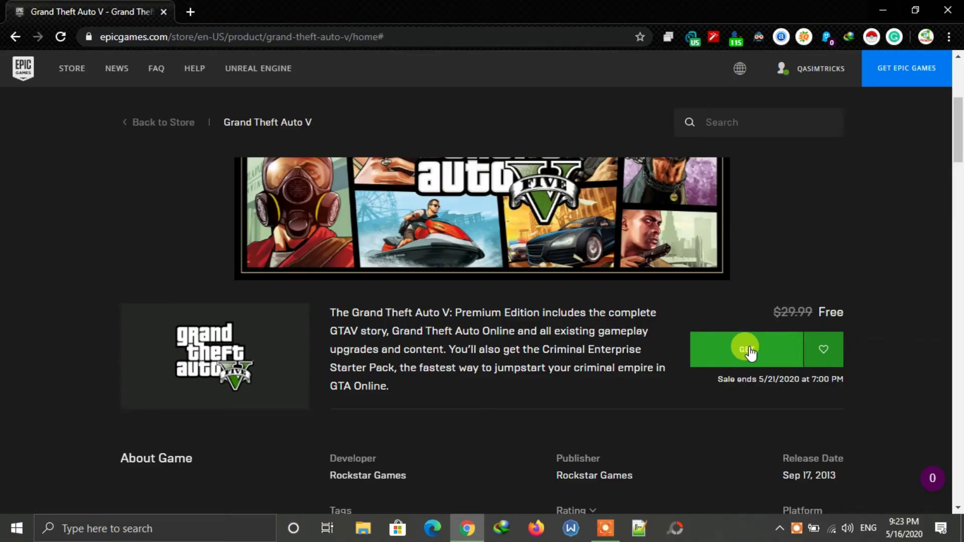
{"action": "left_click", "coordinate": [748, 350]}
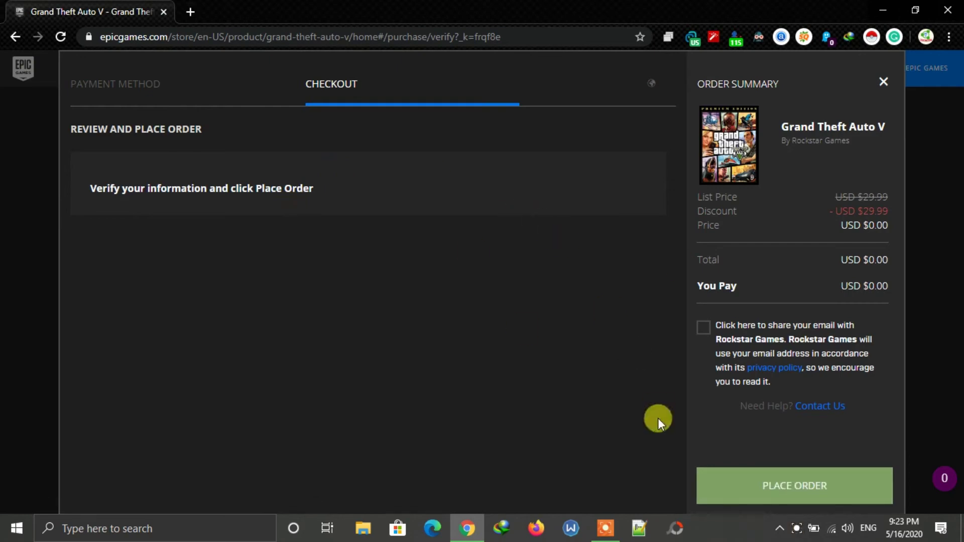
{"action": "left_click", "coordinate": [690, 38]}
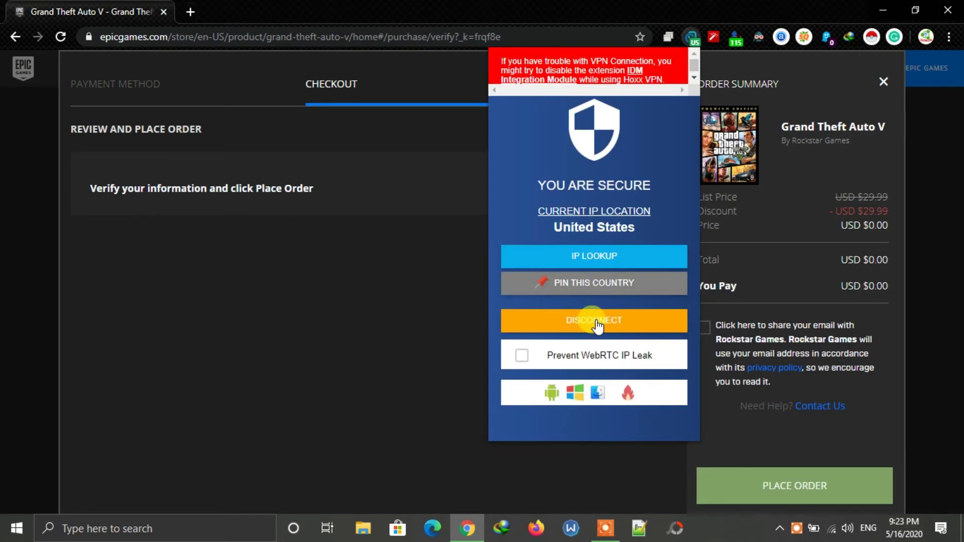
{"action": "left_click", "coordinate": [596, 325]}
{"action": "left_click", "coordinate": [374, 324]}
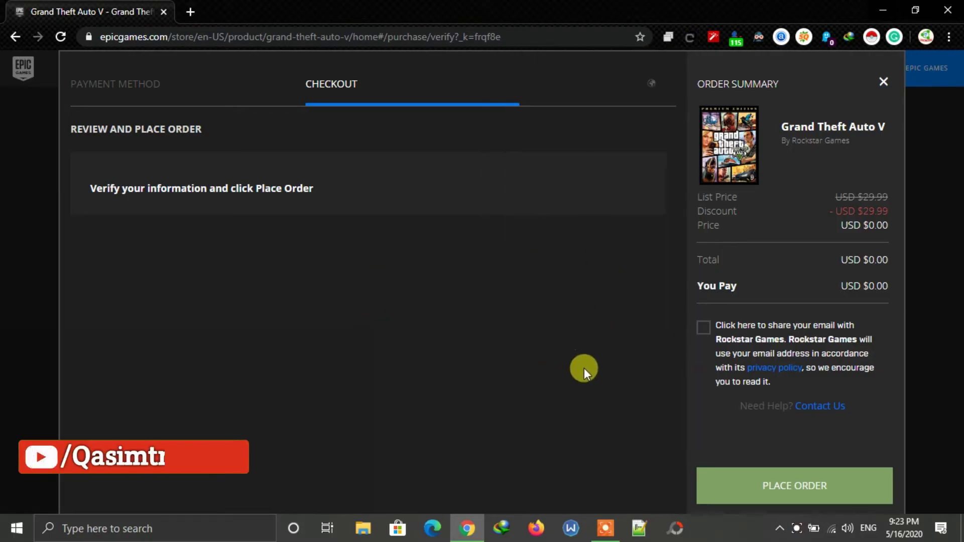
{"action": "left_click", "coordinate": [779, 486]}
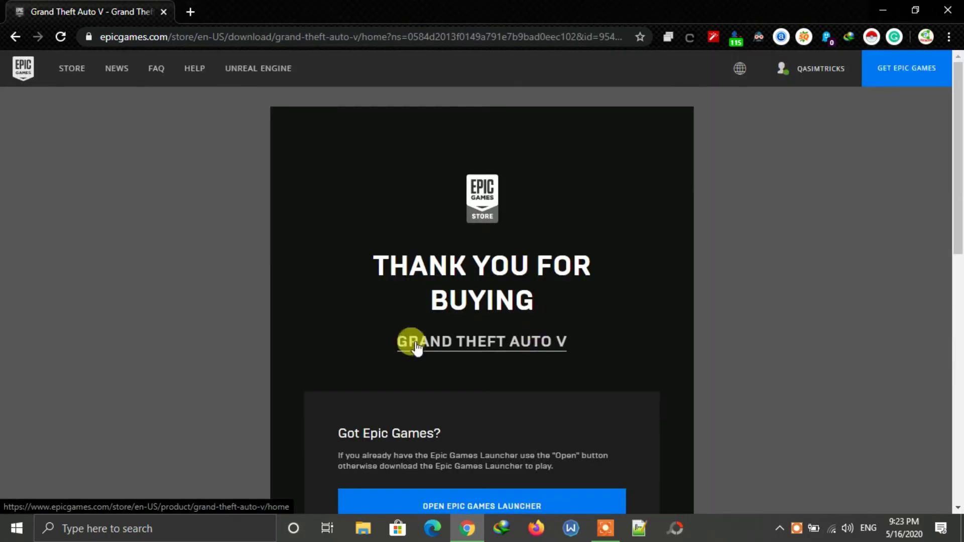
- Review the Thank You for Buying page, then close Chrome
{"action": "left_click_drag", "start_coordinate": [377, 254], "coordinate": [589, 302]}
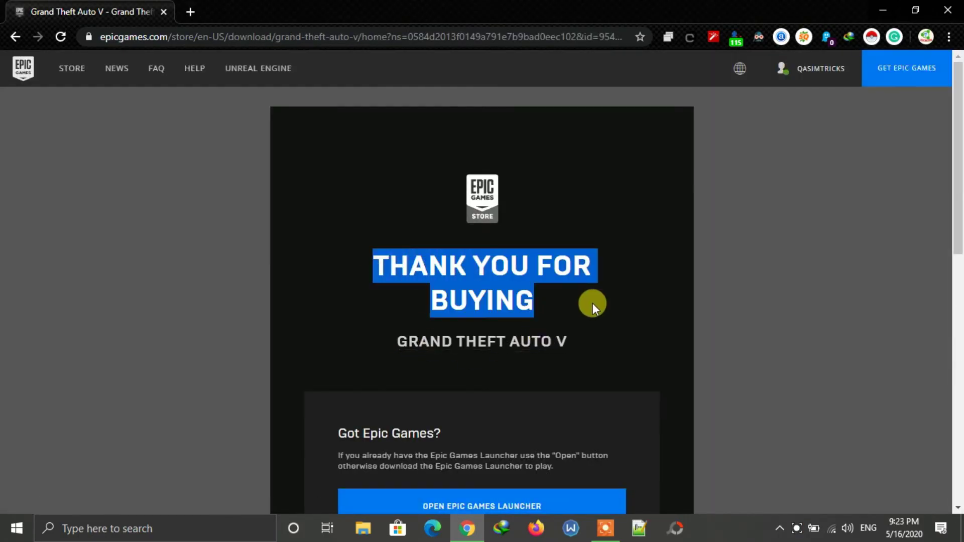
{"action": "left_click", "coordinate": [592, 303]}
{"action": "left_click_drag", "start_coordinate": [958, 146], "coordinate": [957, 183]}
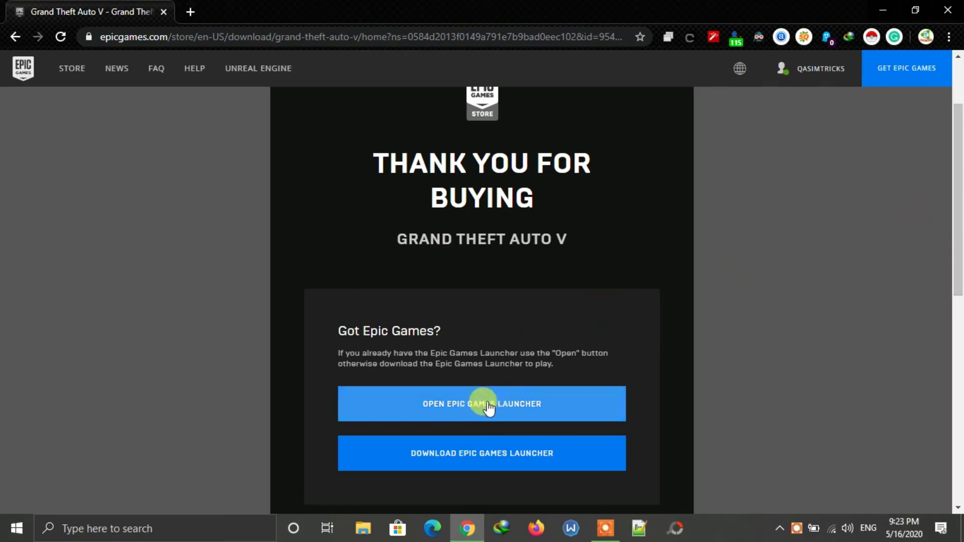
{"action": "left_click", "coordinate": [163, 11]}
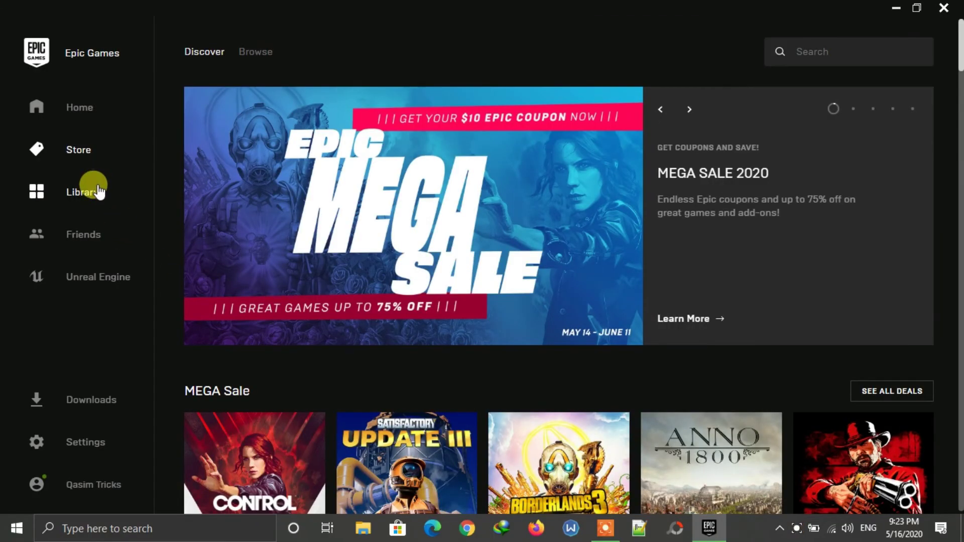
- Check GTA V in the Library, cancel its install dialog, view Downloads, and close the launcher
{"action": "left_click", "coordinate": [94, 190]}
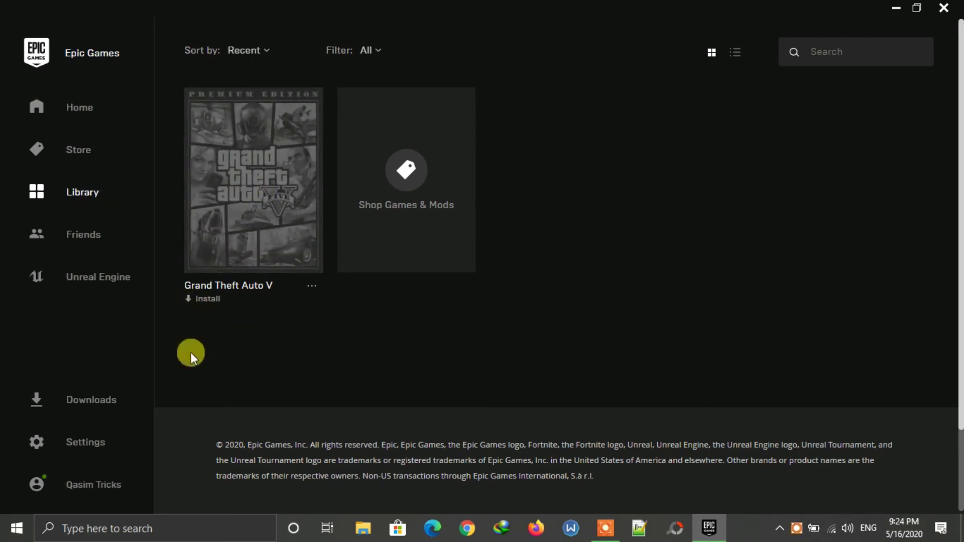
{"action": "left_click", "coordinate": [267, 231]}
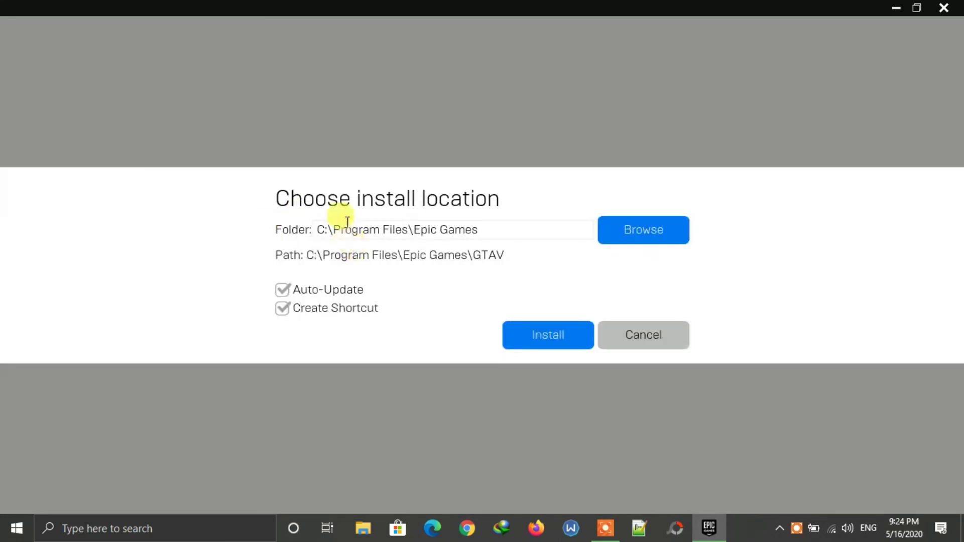
{"action": "left_click", "coordinate": [630, 338]}
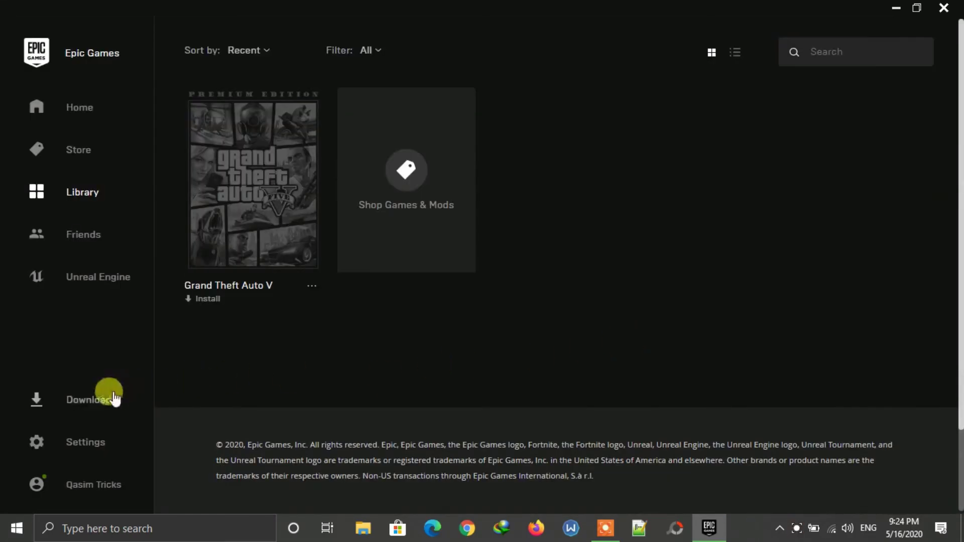
{"action": "left_click", "coordinate": [96, 397]}
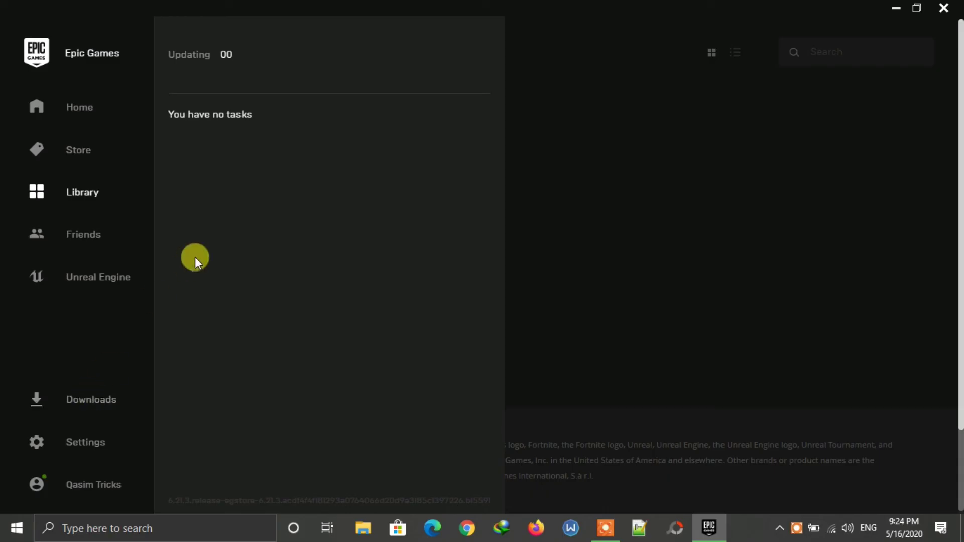
{"action": "left_click", "coordinate": [943, 8]}
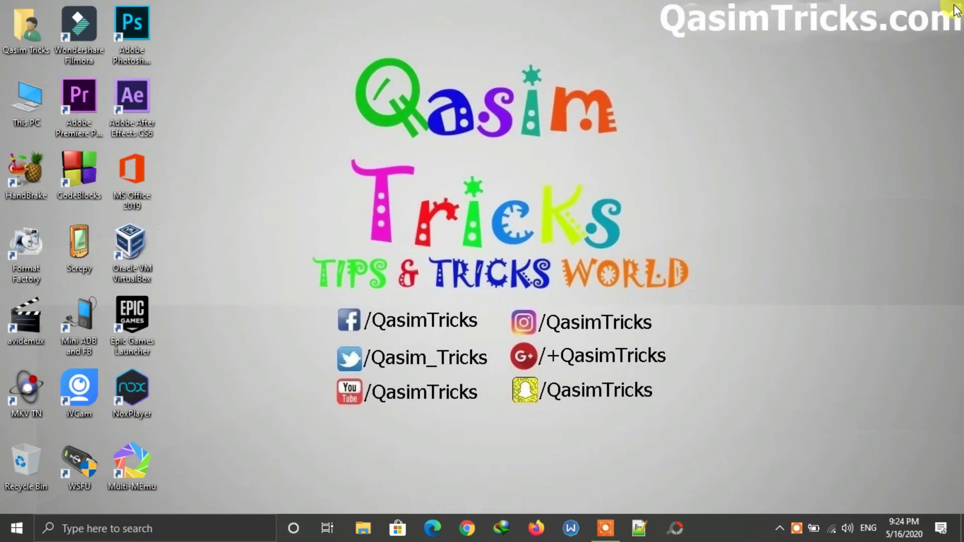